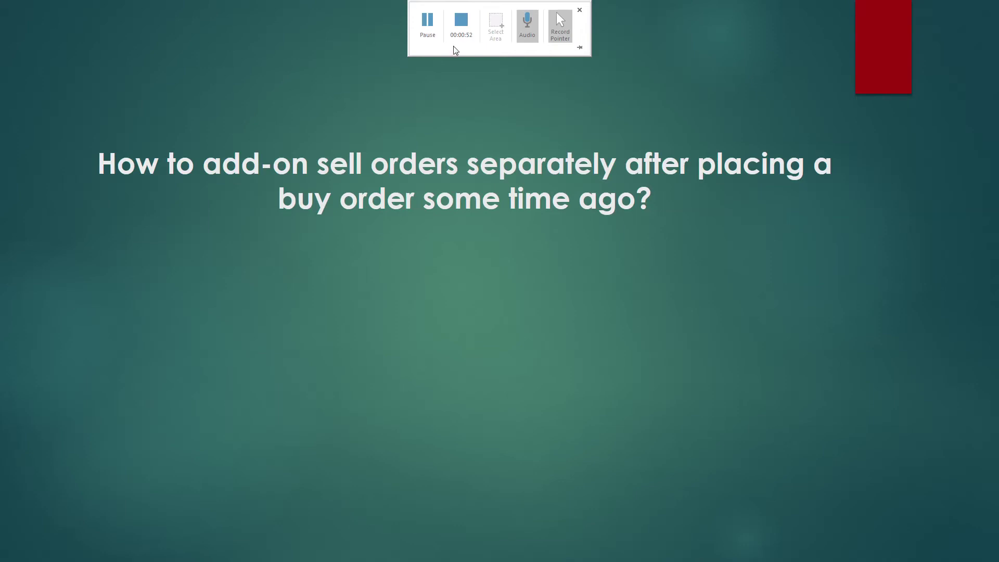
Step: Switch to thinkorswim and draw a Fibonacci retracement on the Macy's chart from the $41.37 high to the $28.3 low
key(alt+Tab)
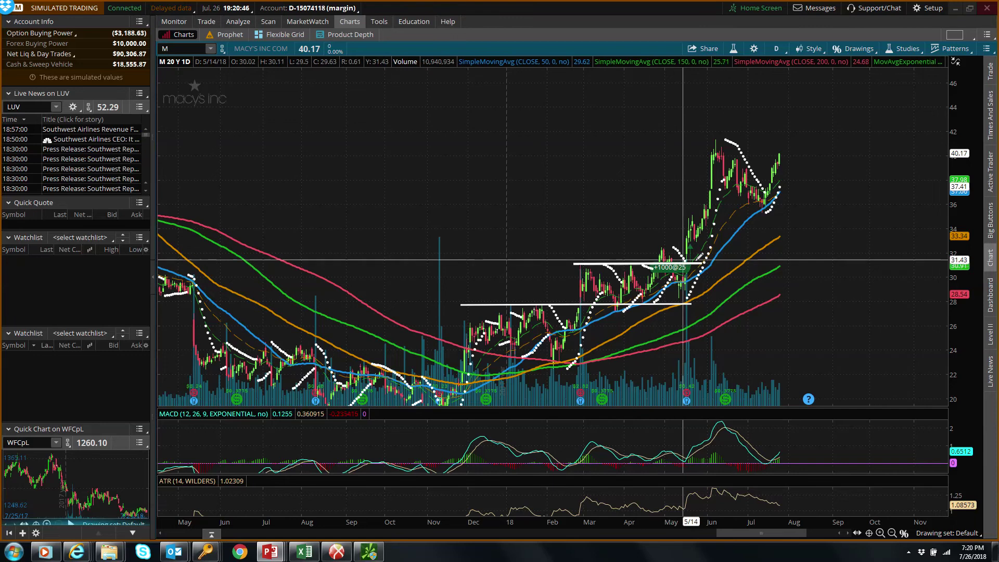
mouse_move(542, 112)
mouse_down()
mouse_move(827, 239)
mouse_move(881, 370)
mouse_up()
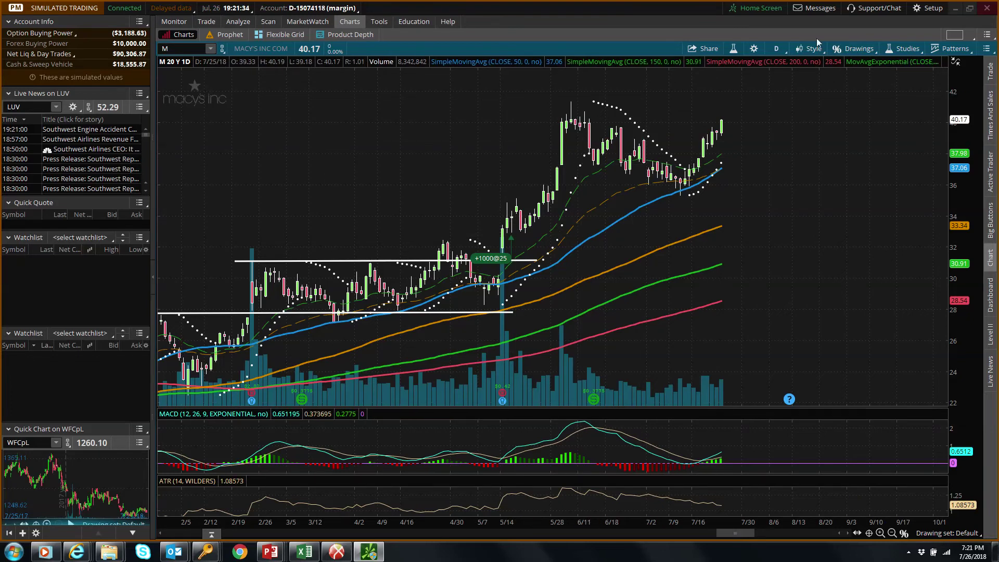
click(846, 49)
mouse_move(857, 138)
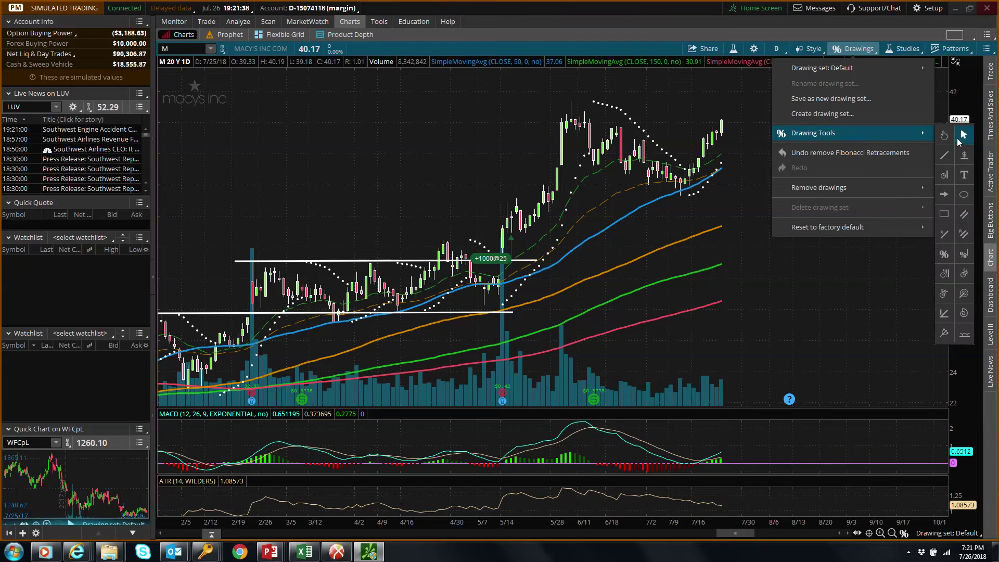
click(944, 254)
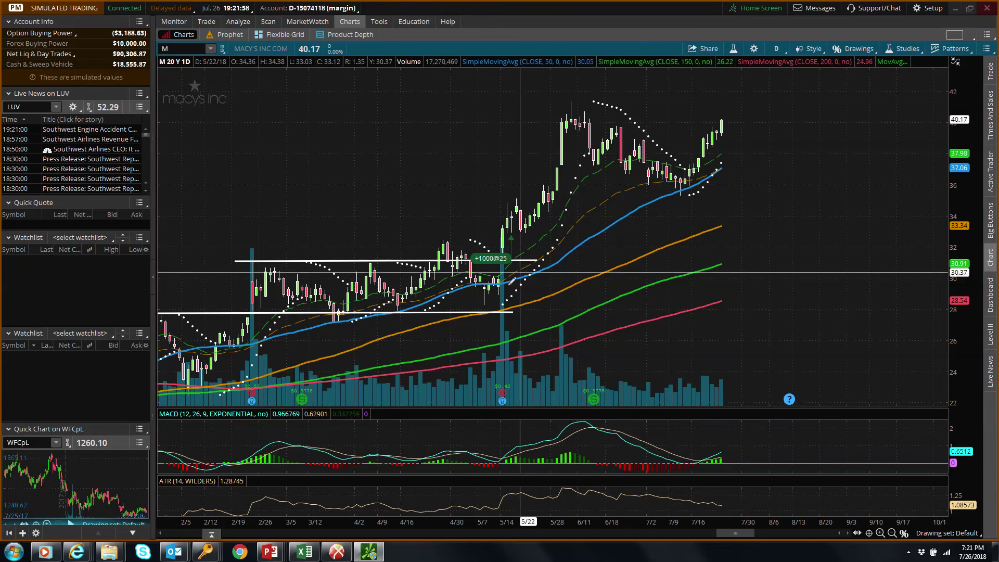
click(571, 101)
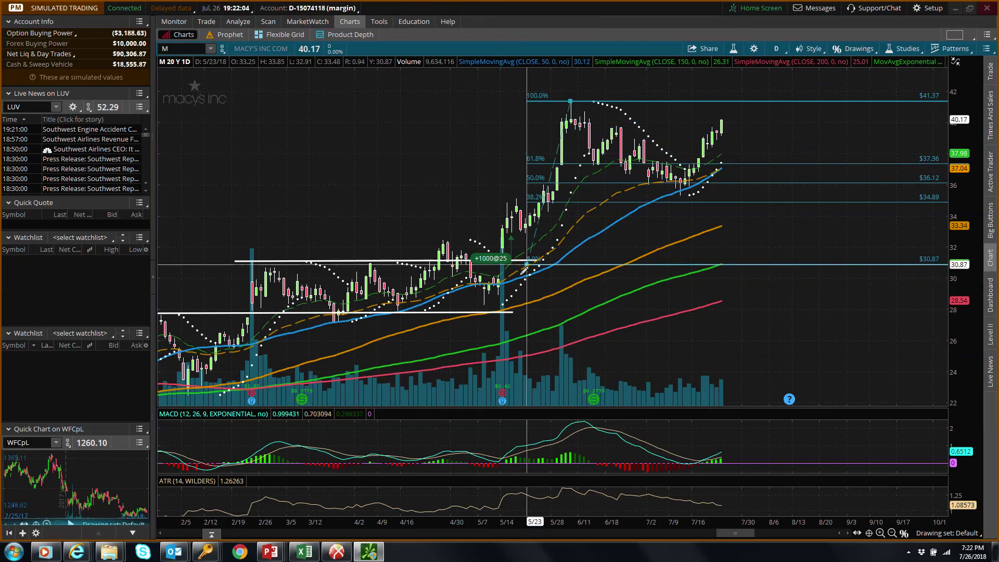
click(484, 305)
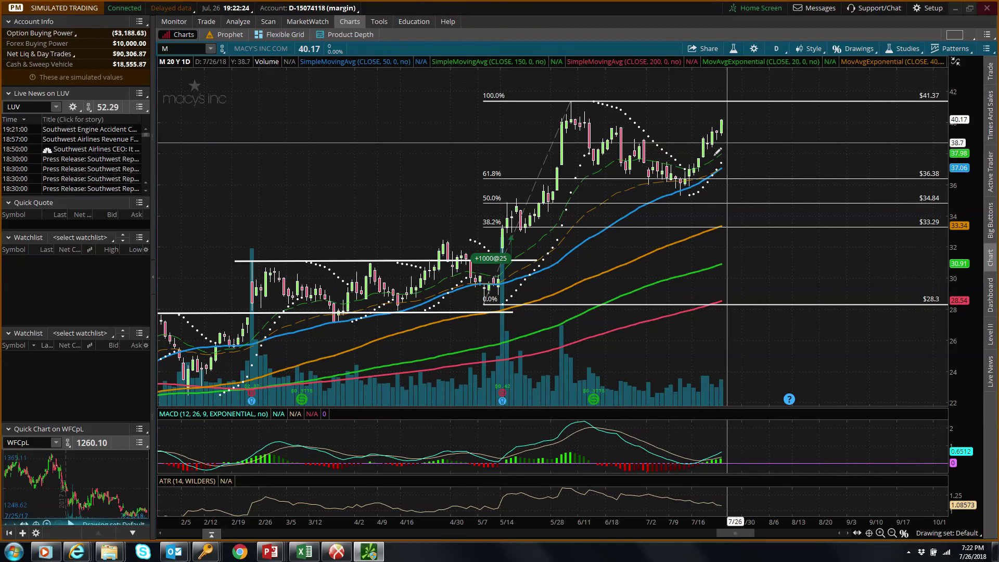
drag(966, 138, 963, 244)
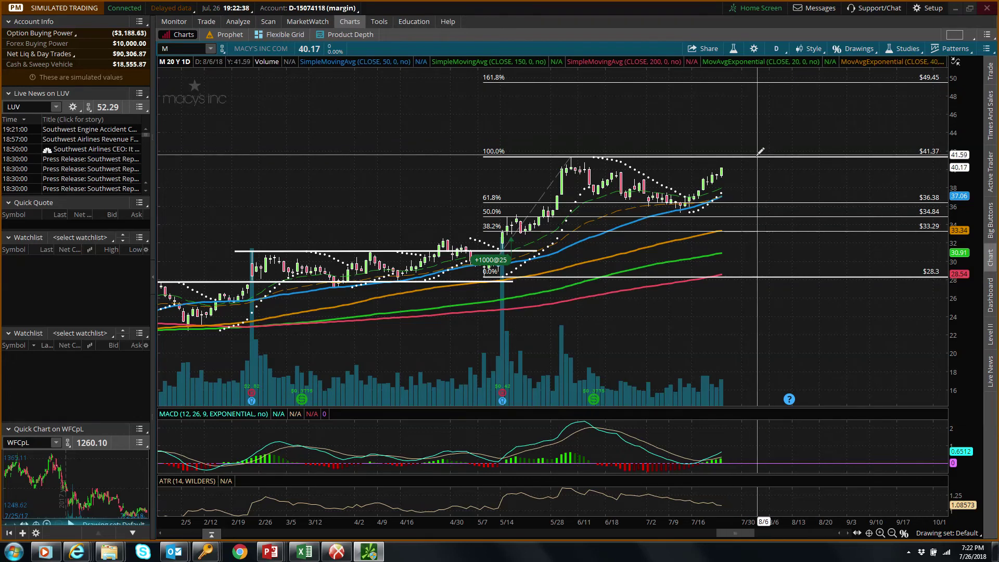
mouse_move(958, 213)
mouse_down()
mouse_move(959, 187)
mouse_move(954, 203)
mouse_up()
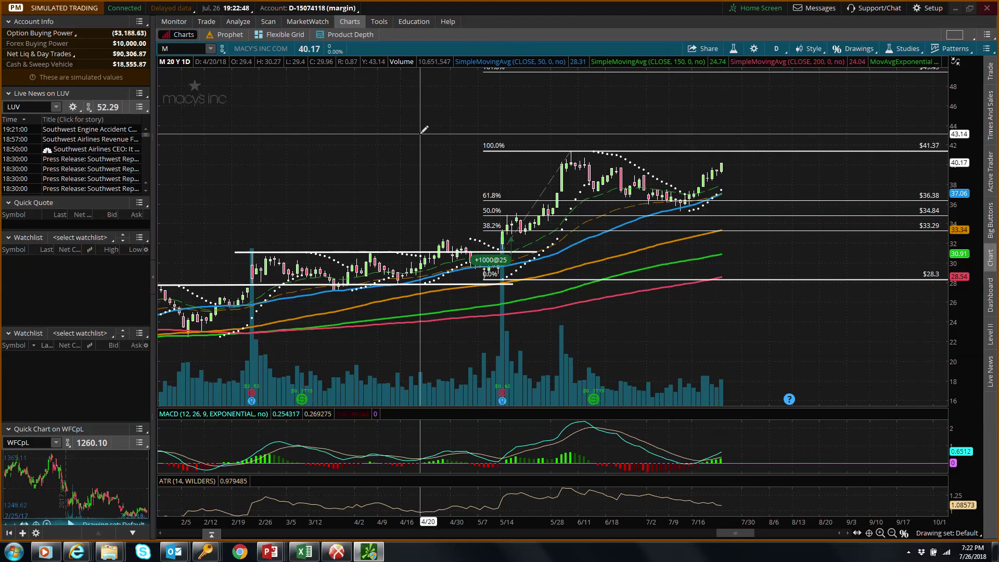
Step: Create a closing order with an OCO bracket for the 1,000-share M position
click(173, 21)
click(174, 21)
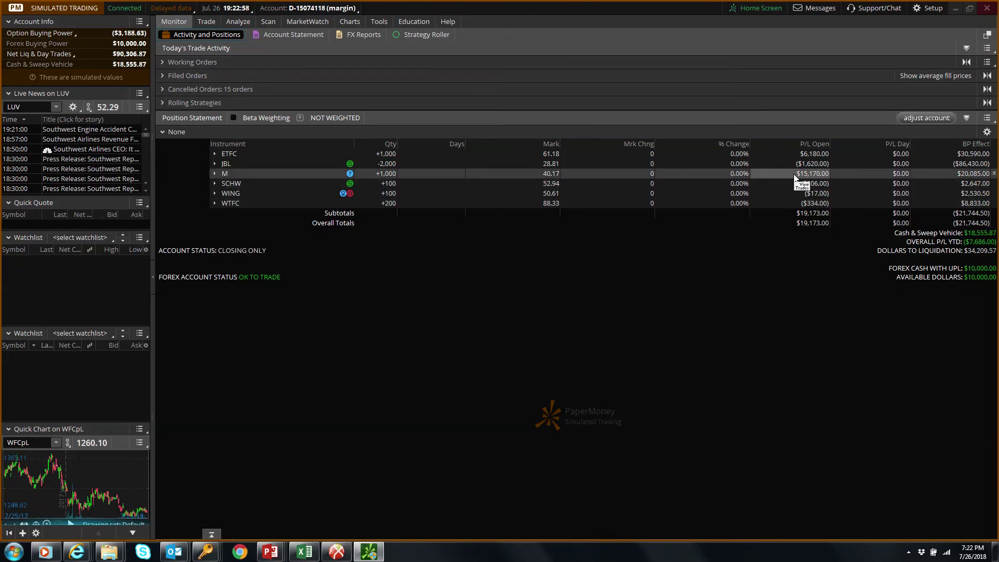
right_click(229, 172)
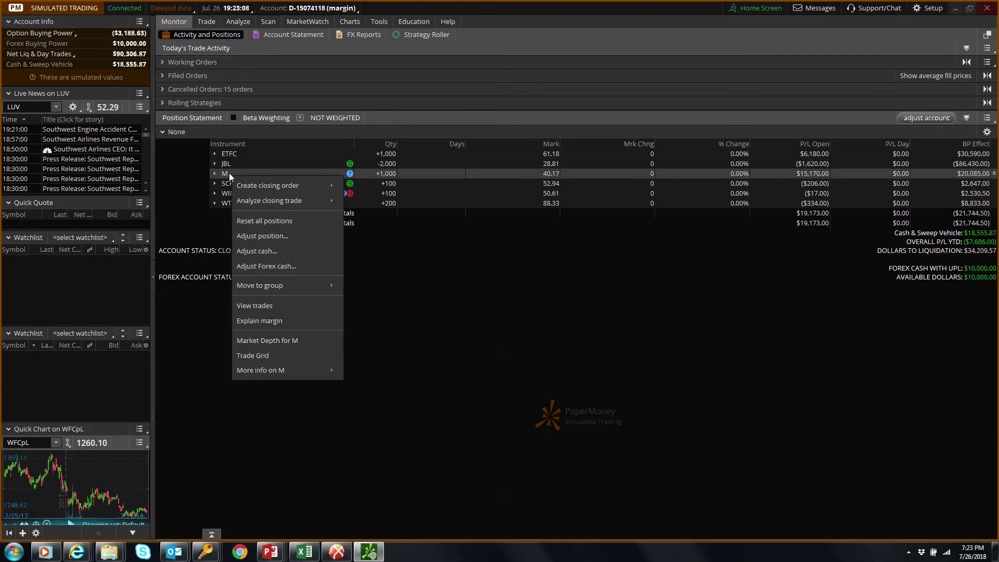
mouse_move(243, 184)
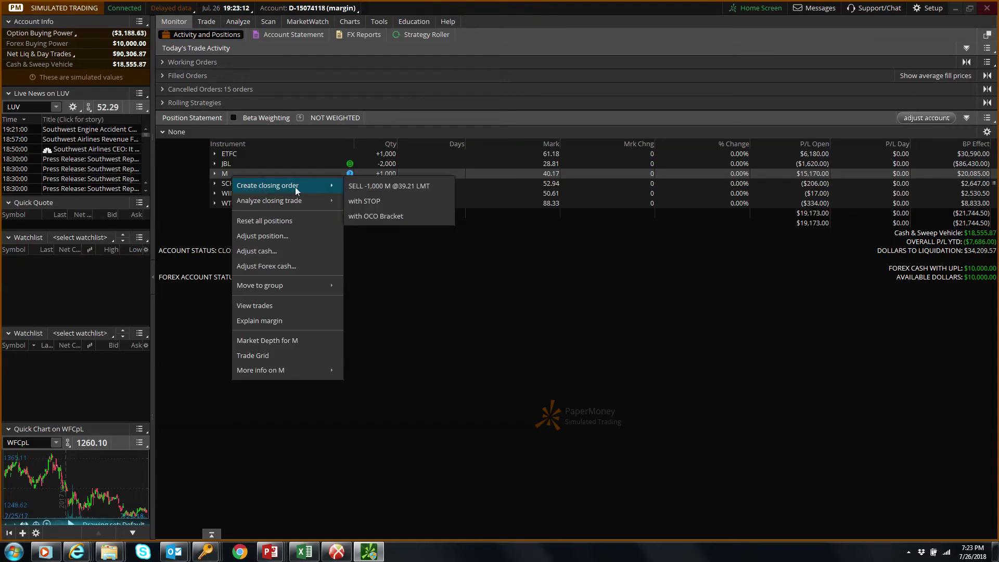
click(389, 217)
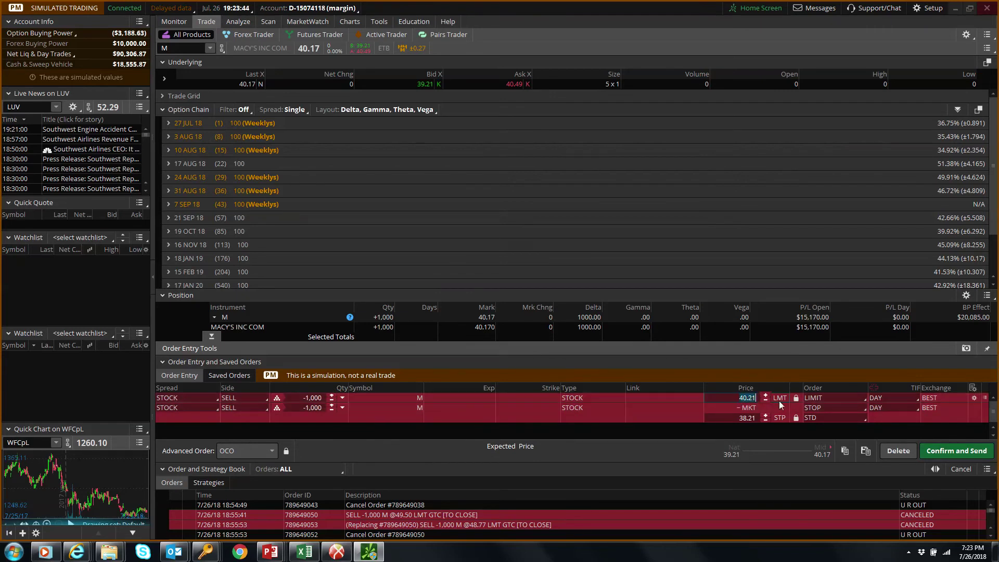
Step: Set the limit sell price to 49.00 and the time in force of both OCO orders to GTC
text(49)
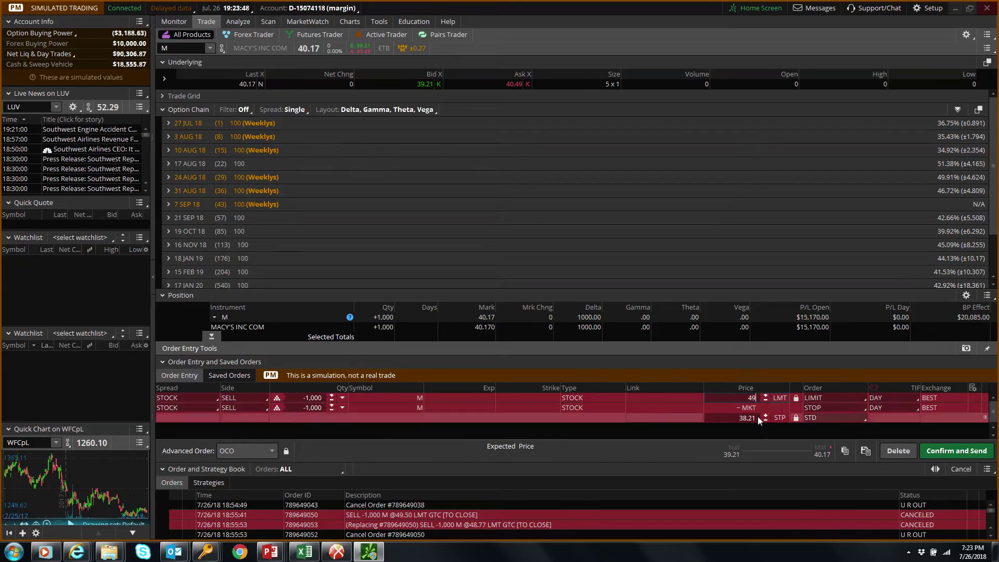
click(883, 398)
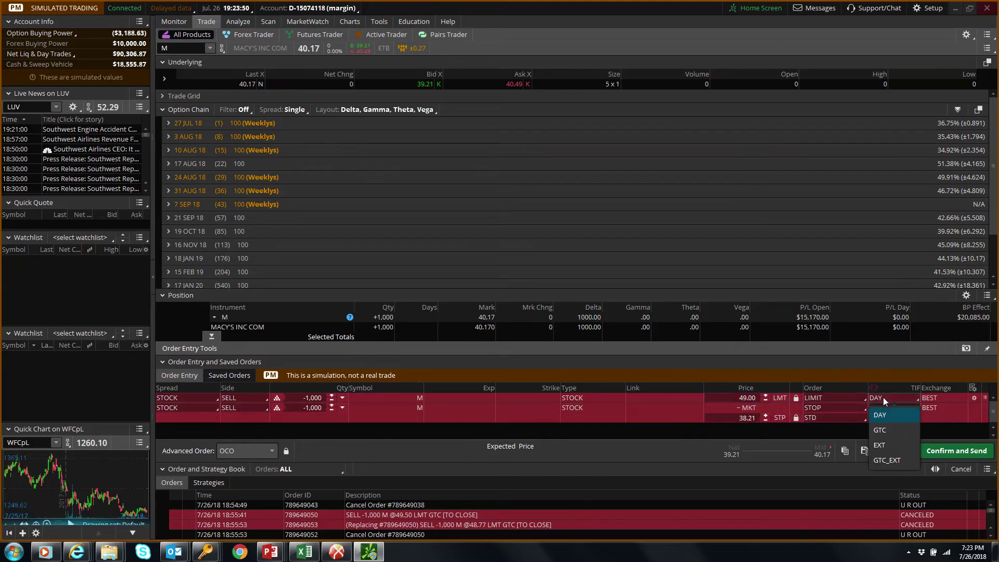
click(885, 427)
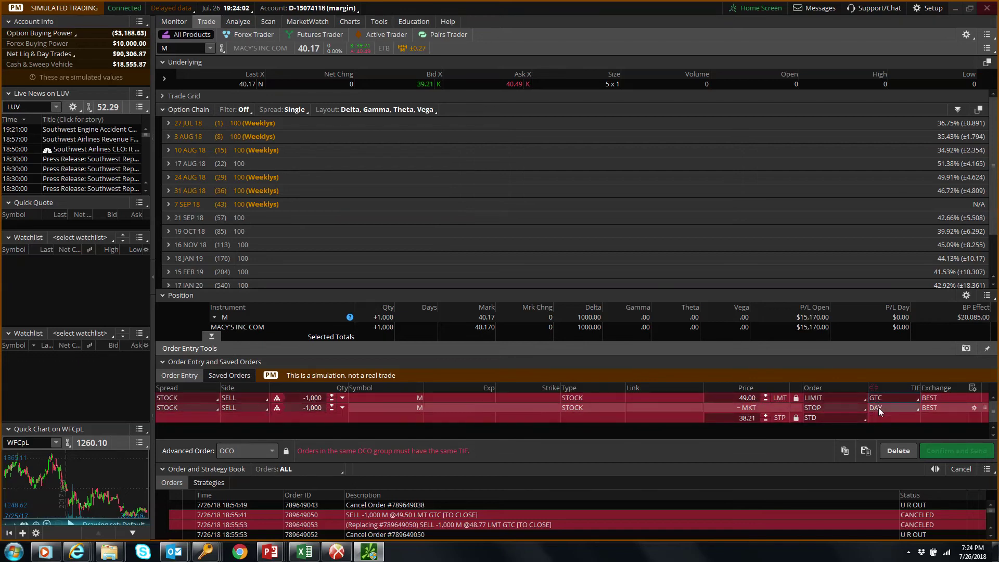
click(892, 407)
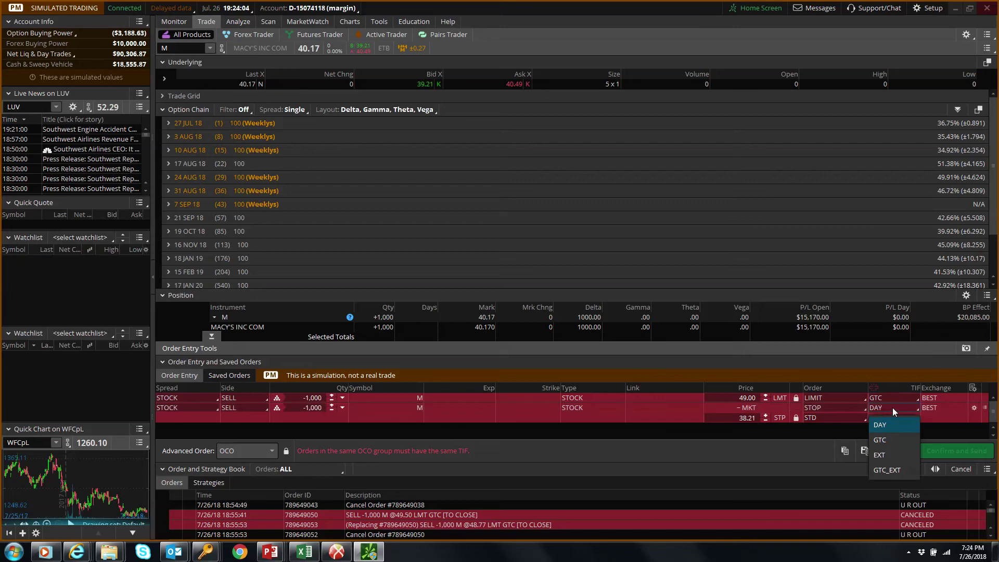
click(892, 441)
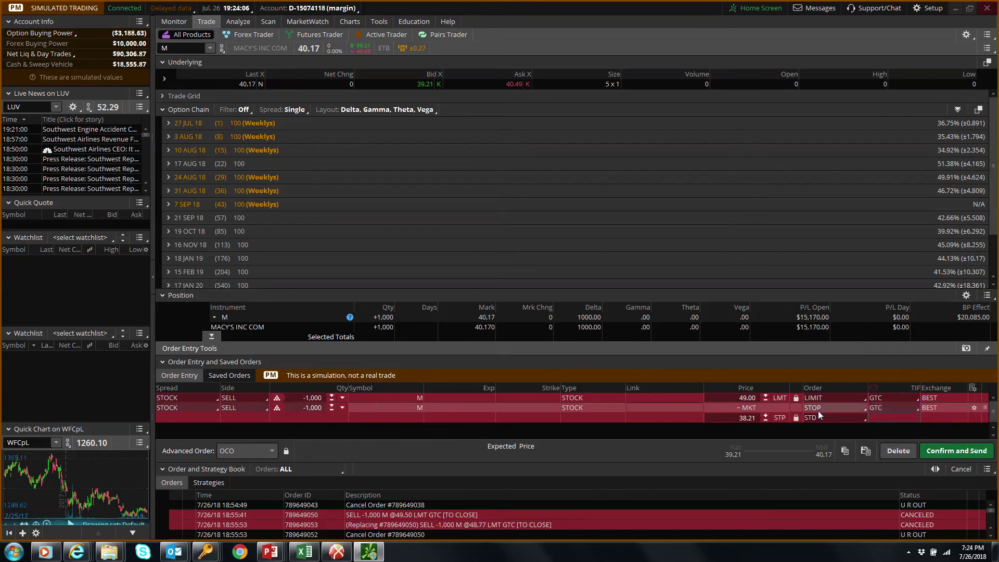
Step: Set the stop order's price to 34.00 and its trigger type to MARK
click(728, 421)
drag(728, 421, 801, 430)
text(34)
key(Return)
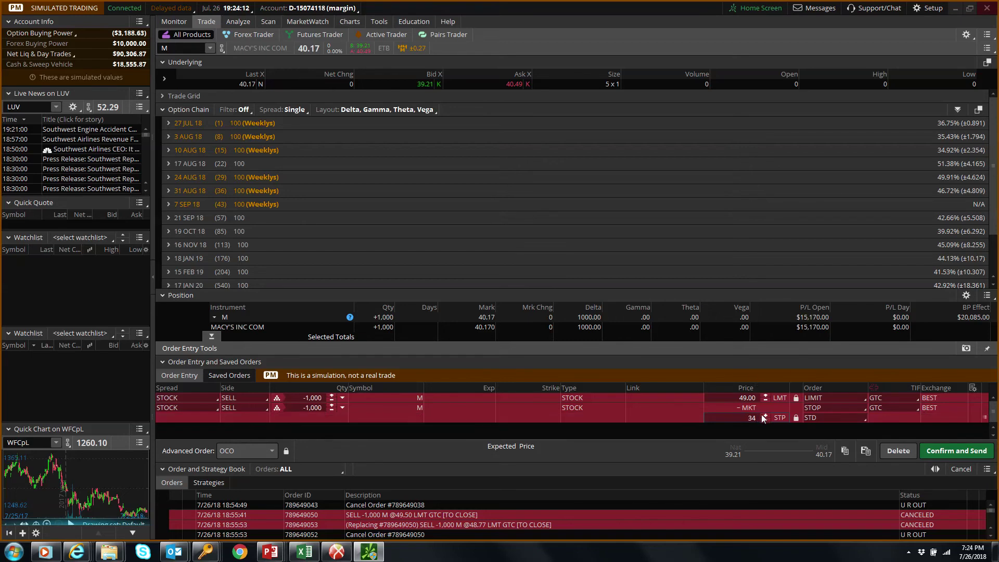
click(821, 417)
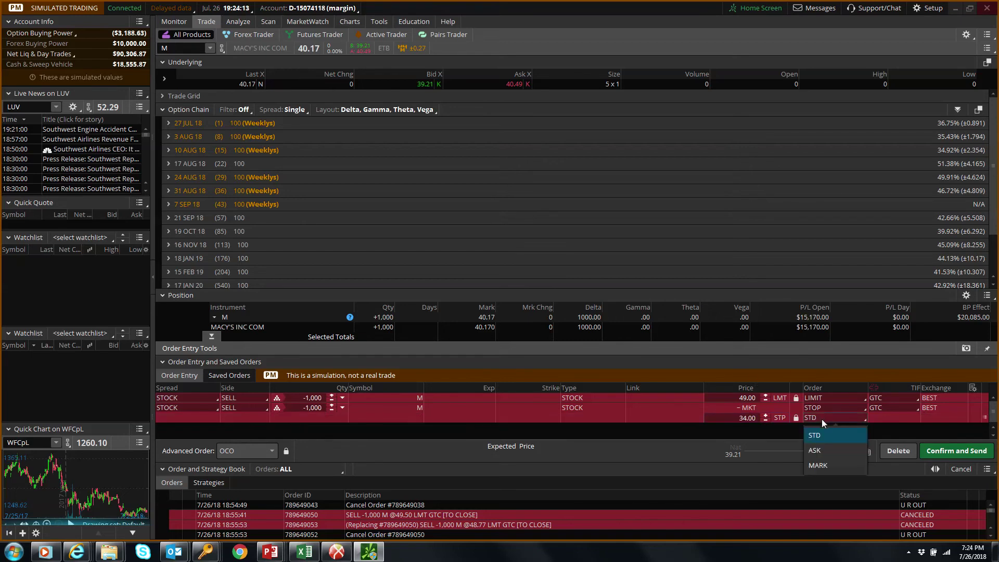
click(823, 465)
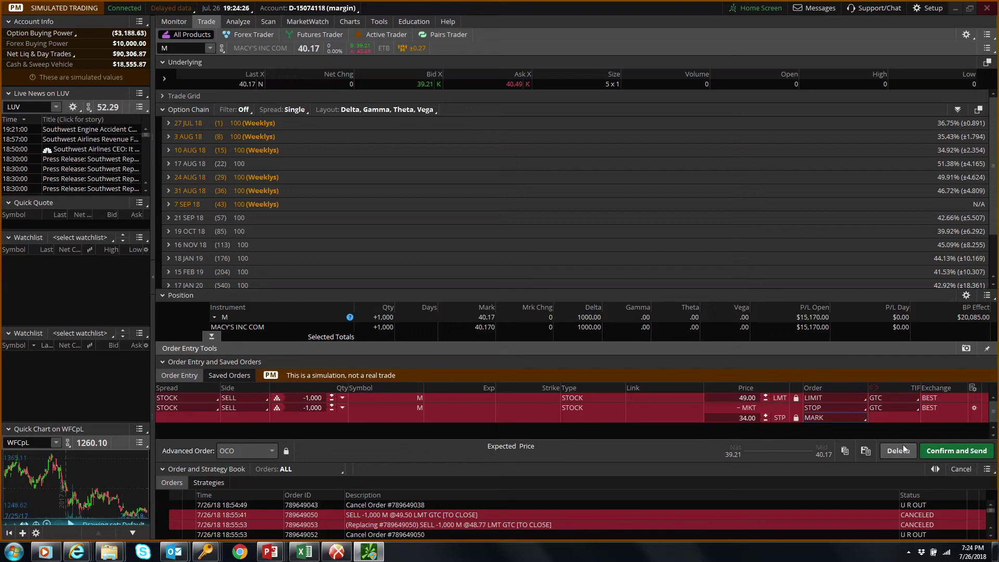
Step: Review the confirmation details of the two OCO sell orders and send them
click(942, 450)
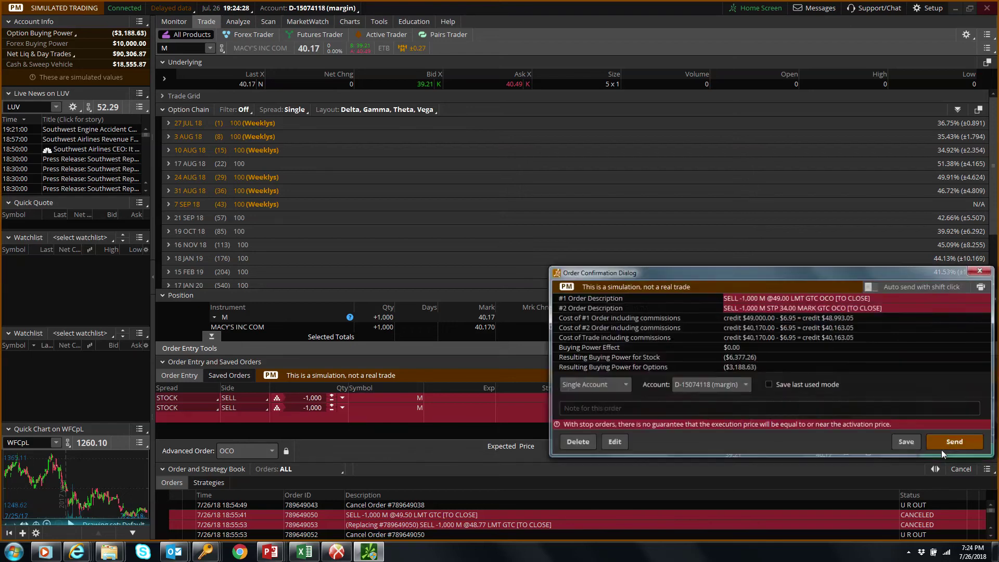
drag(823, 273, 648, 158)
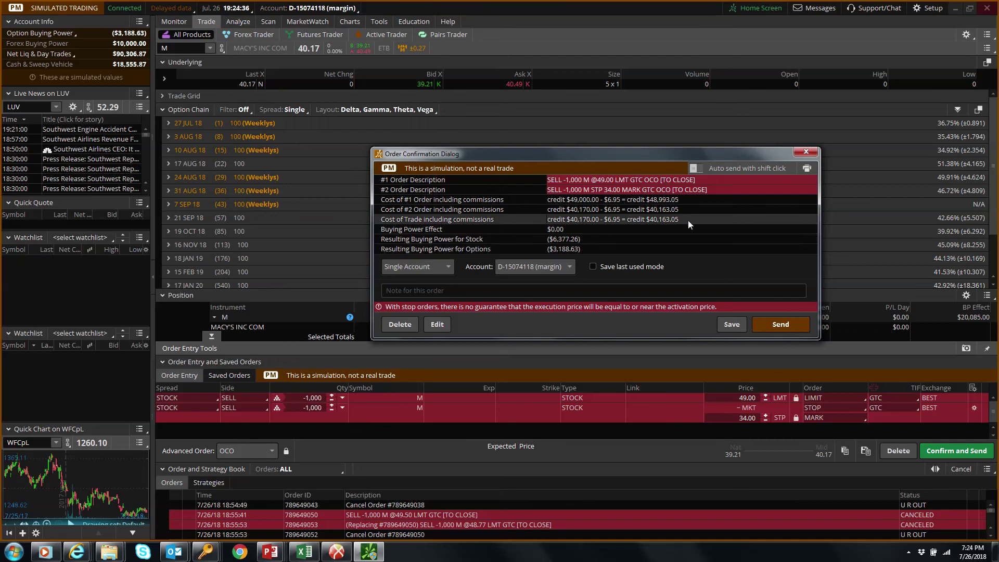
click(766, 321)
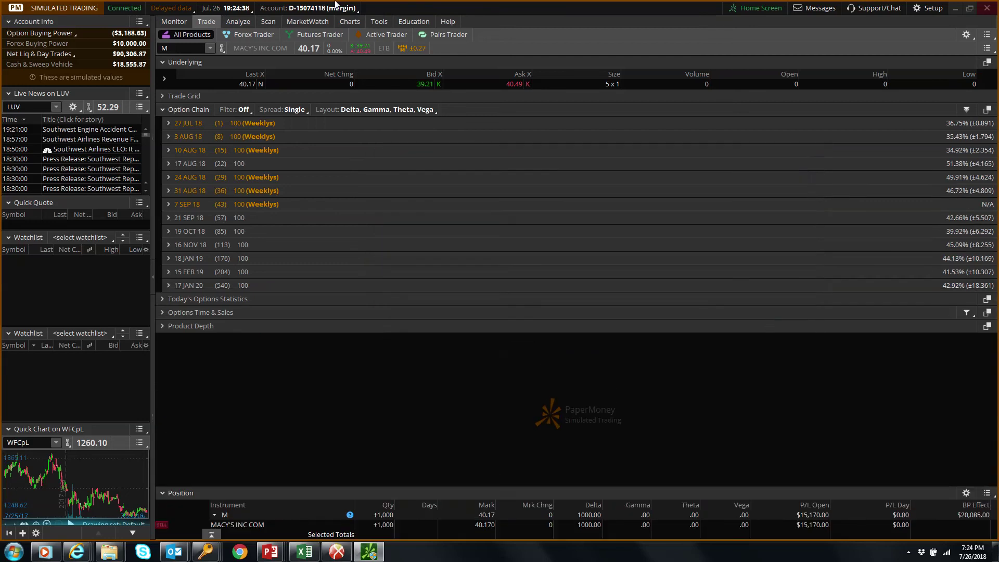
Step: Raise the M stop order to 36.00 directly on the price chart and send the replacement order
click(352, 23)
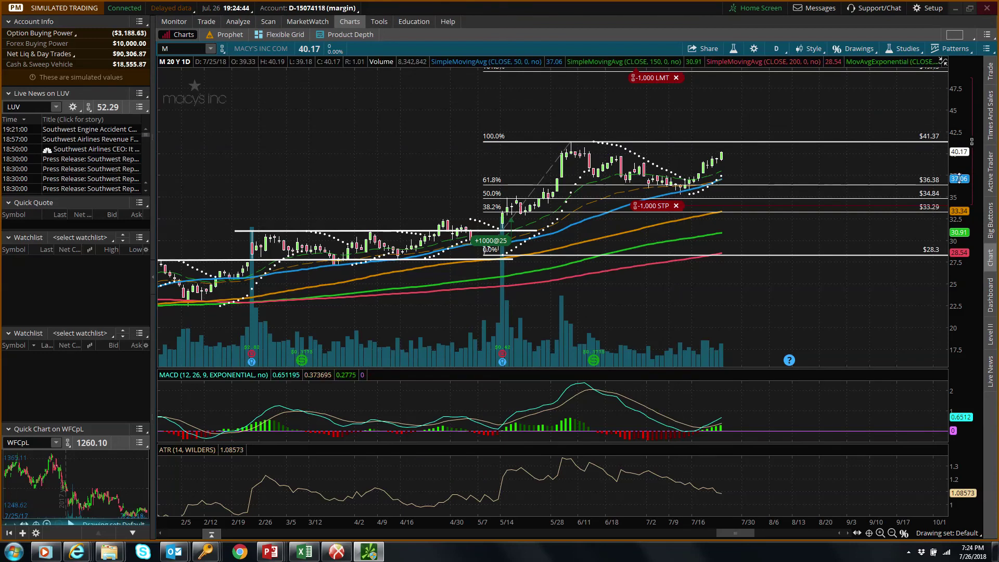
drag(959, 178, 956, 196)
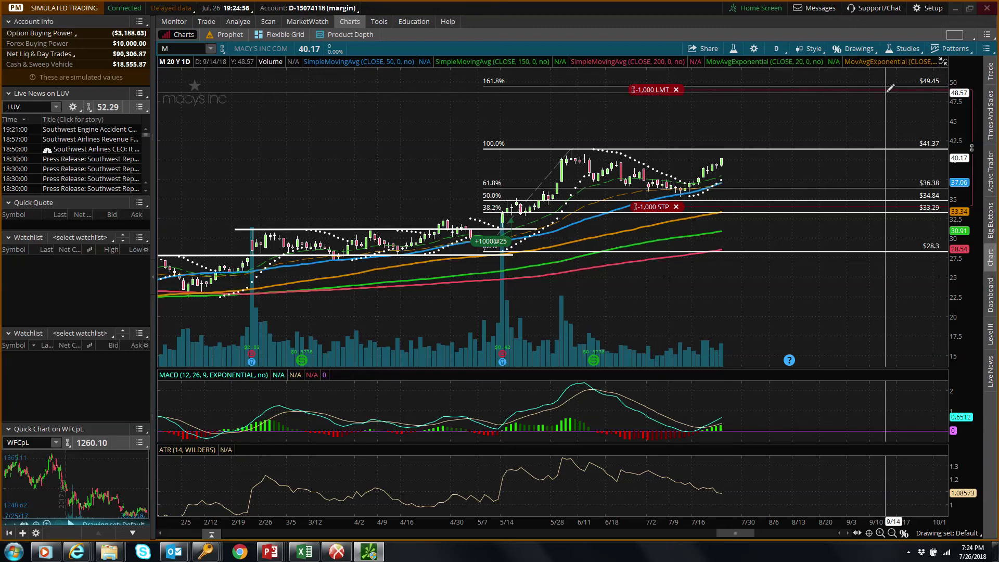
drag(961, 170, 961, 221)
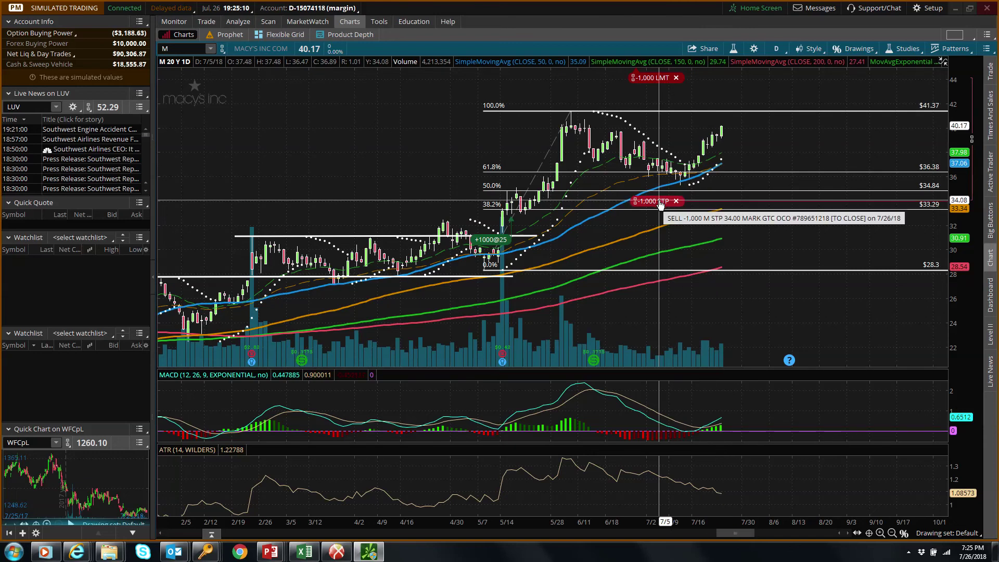
drag(660, 204, 667, 180)
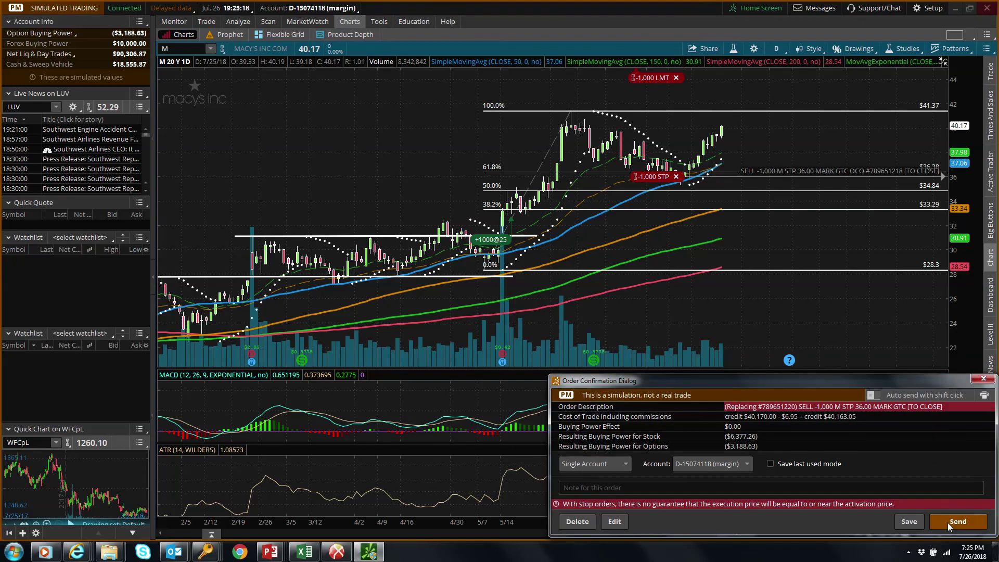
click(949, 522)
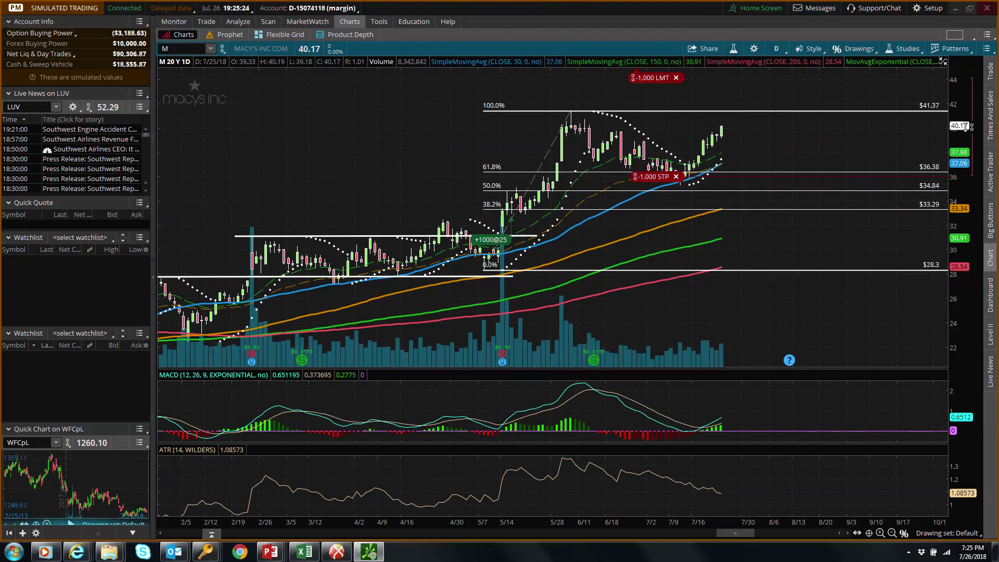
drag(955, 123, 948, 190)
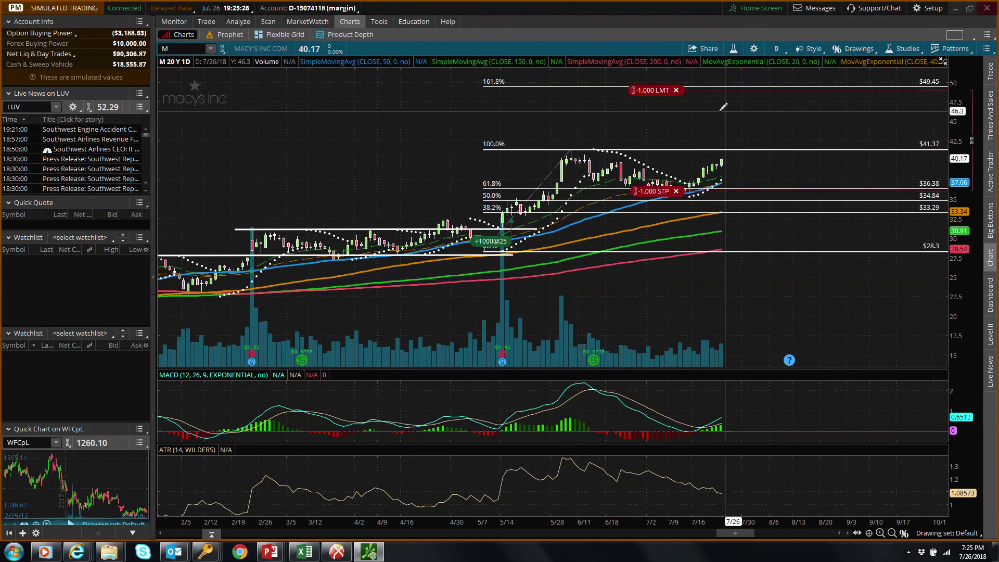
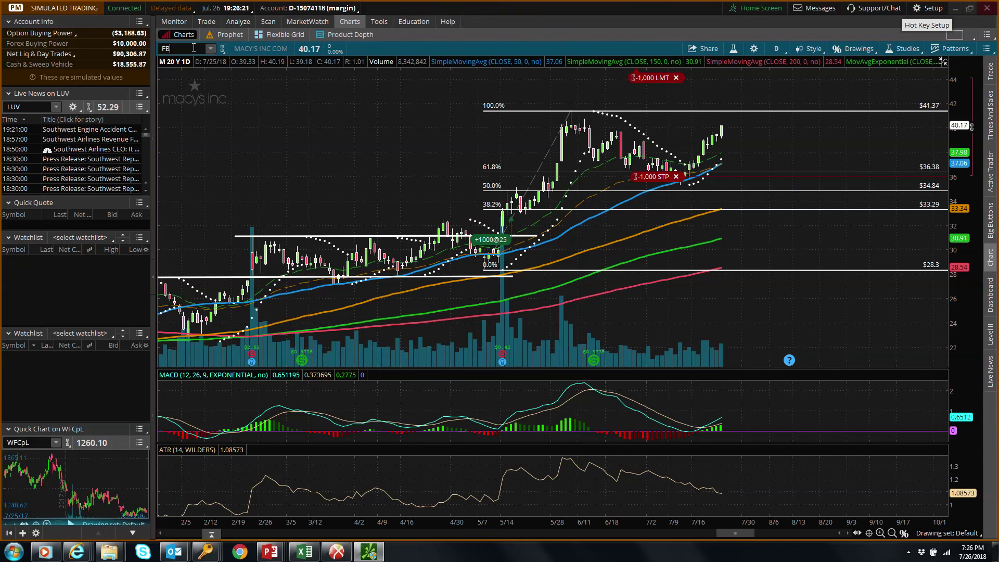
Step: Load the FB chart, examine its recent daily prices, and switch the time frame to 1 D : 1m
key(Return)
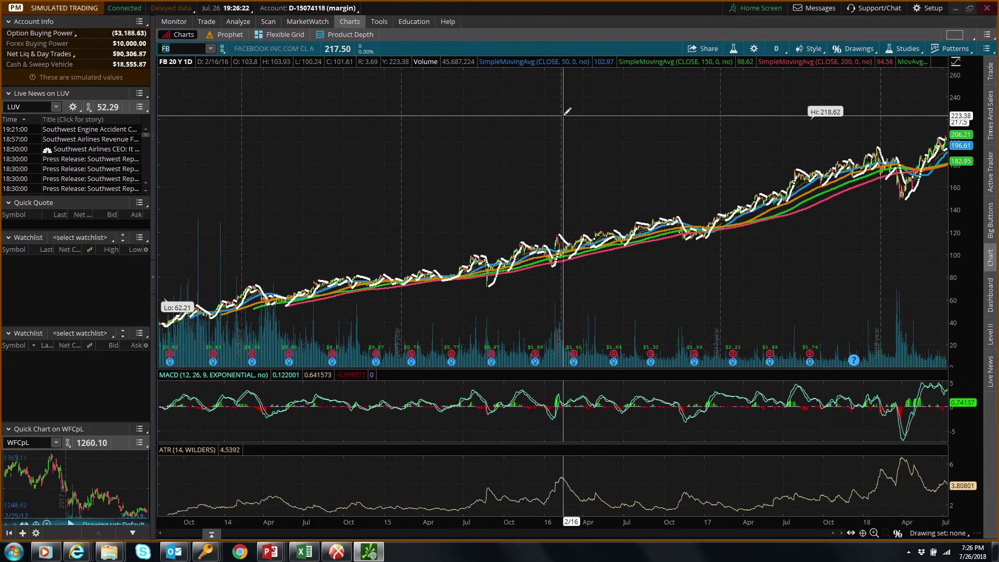
drag(779, 115, 888, 195)
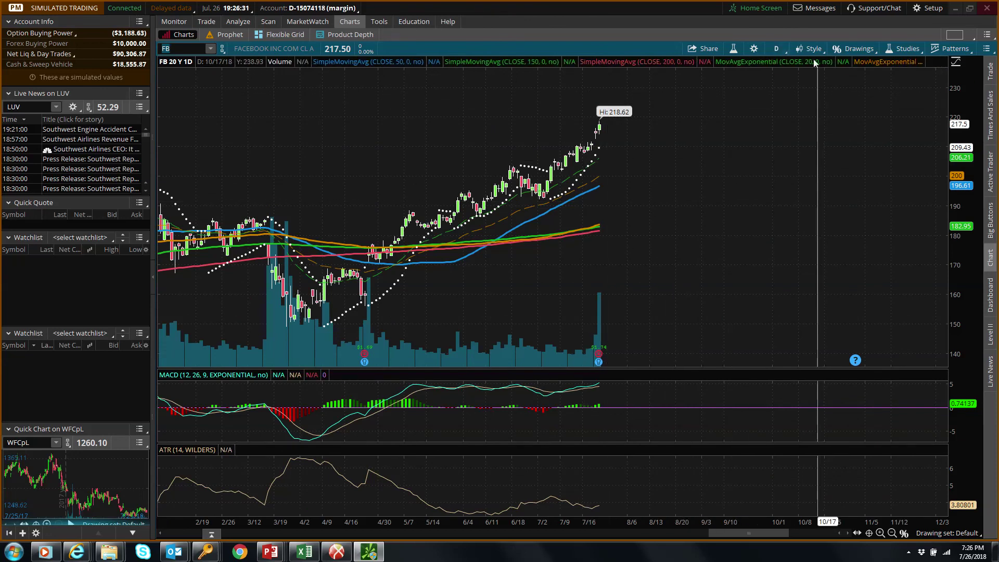
click(778, 48)
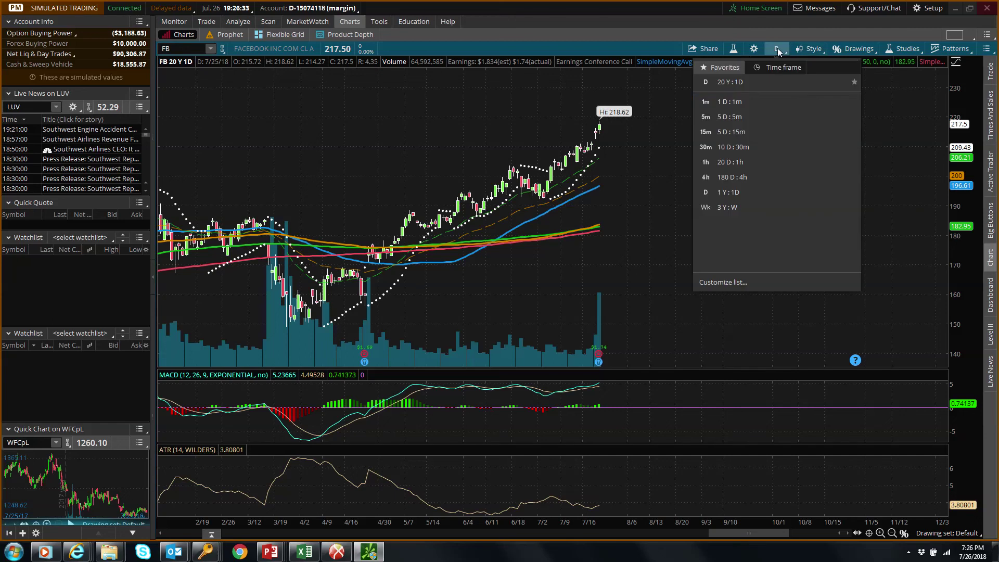
click(767, 102)
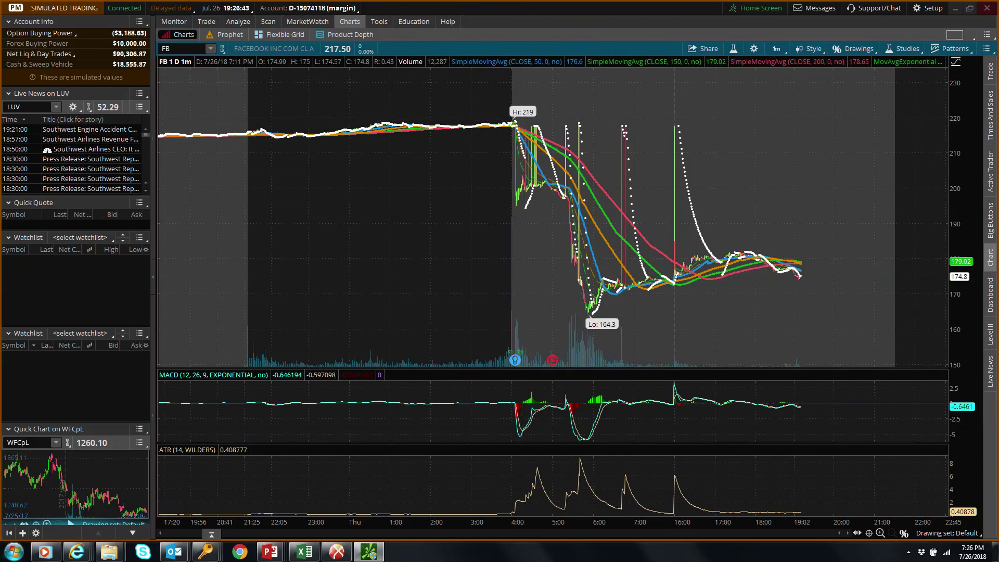
Step: Switch to Calculator to work out Facebook's price drop as a fraction, and close it
key(super)
click(61, 291)
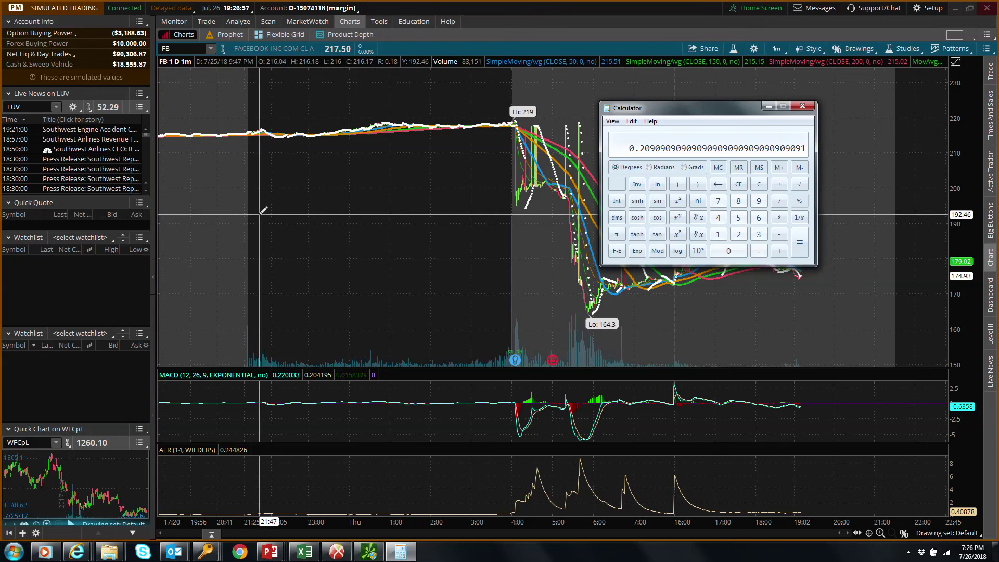
click(809, 107)
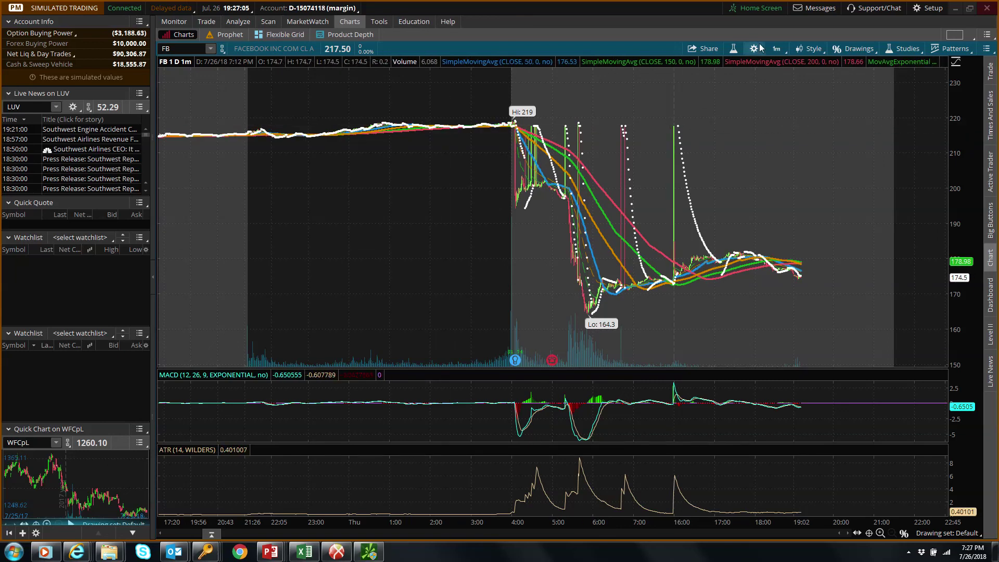
Step: Return the FB chart to the 20 Y : 1D time frame and examine the most recent months of prices
click(777, 49)
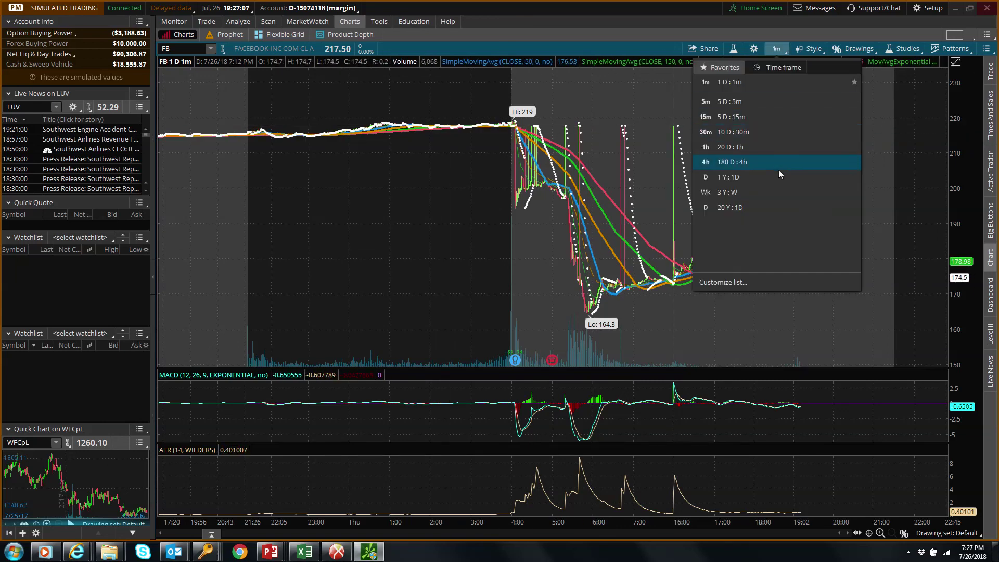
click(767, 207)
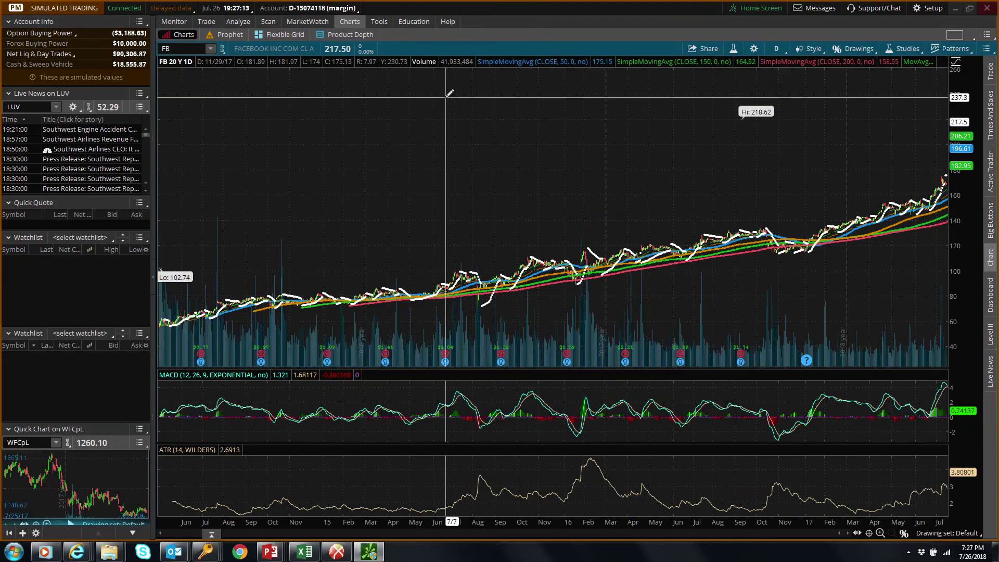
drag(745, 111, 863, 180)
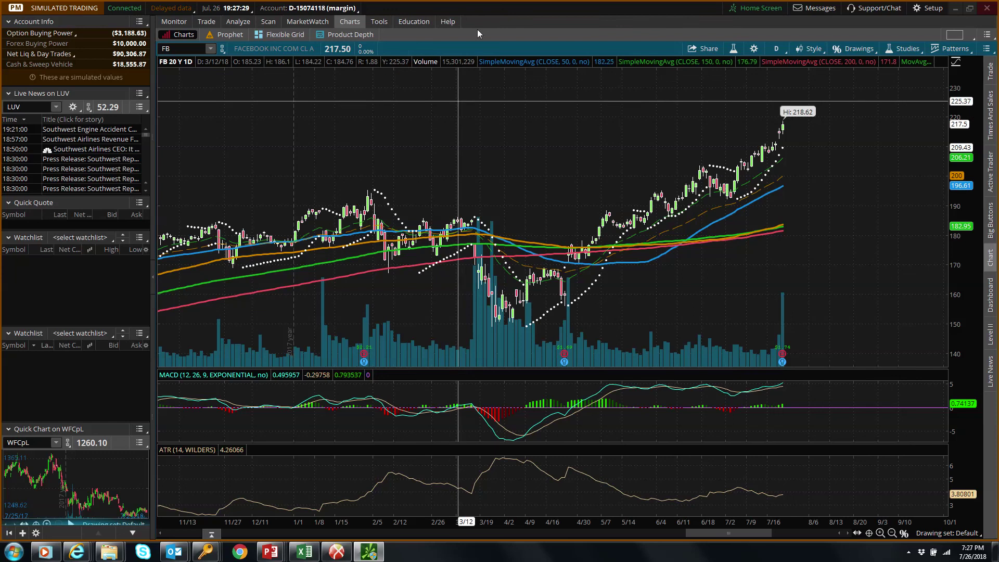
mouse_move(497, 16)
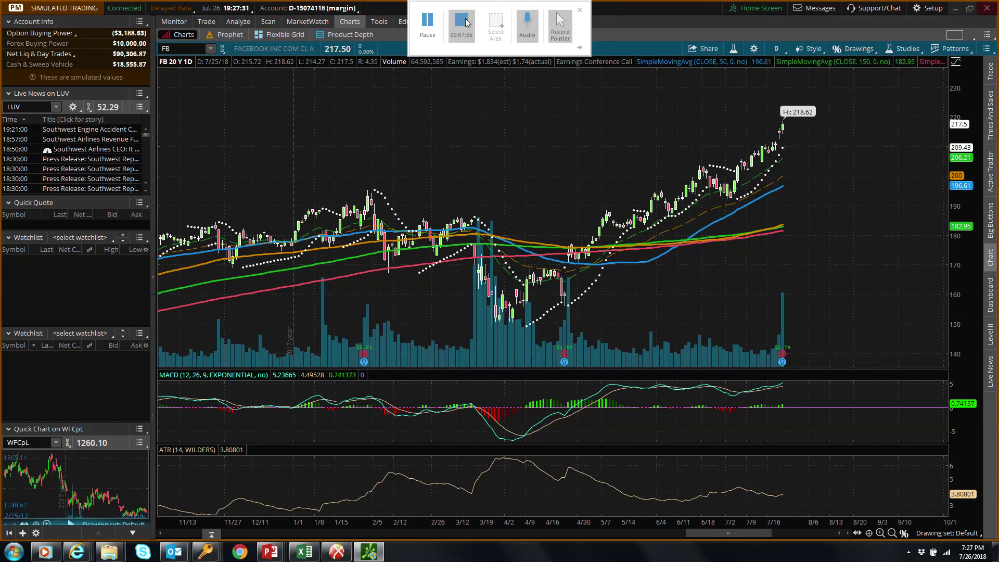